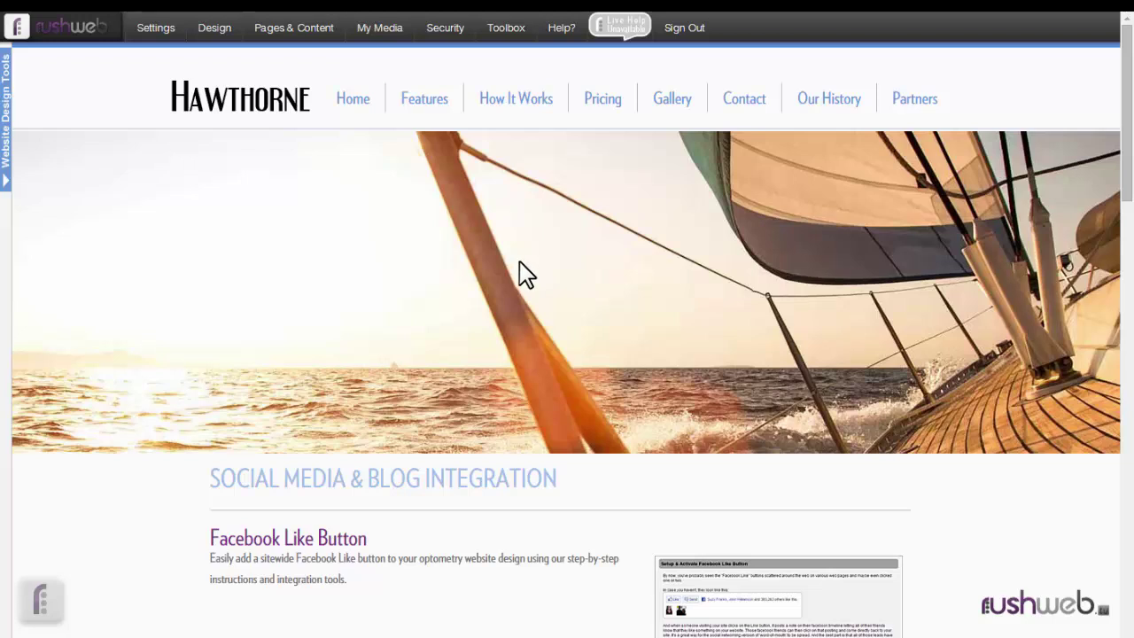
- Open Toolbox > Email Account Management, view Alias Accounts (none found), and start adding an alias
{"action": "left_click", "coordinate": [500, 29]}
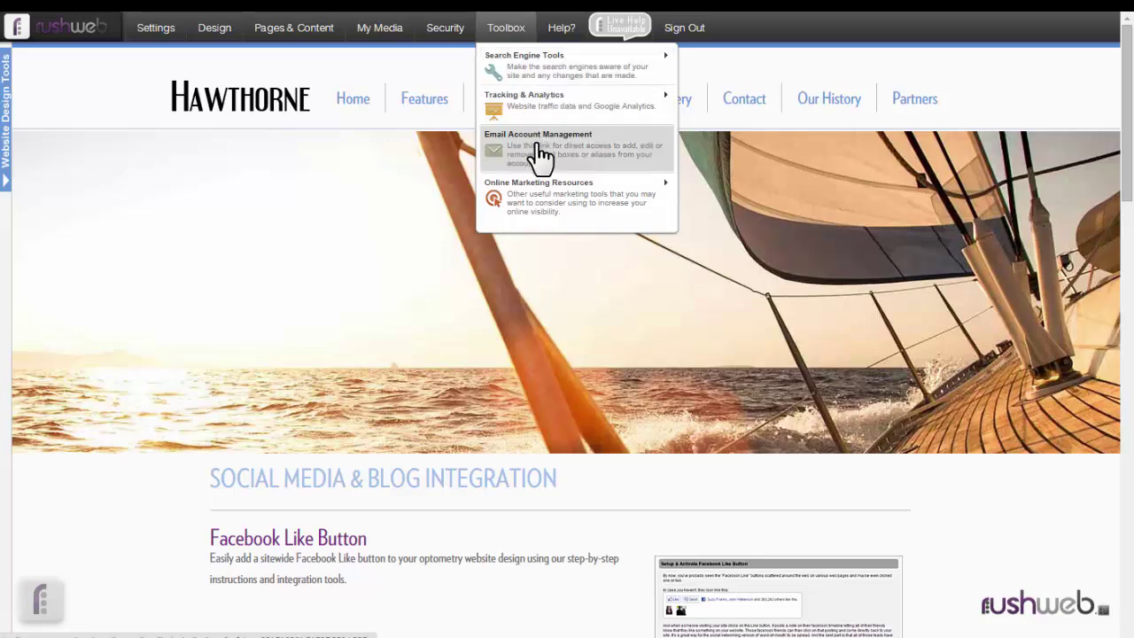
{"action": "left_click", "coordinate": [539, 155]}
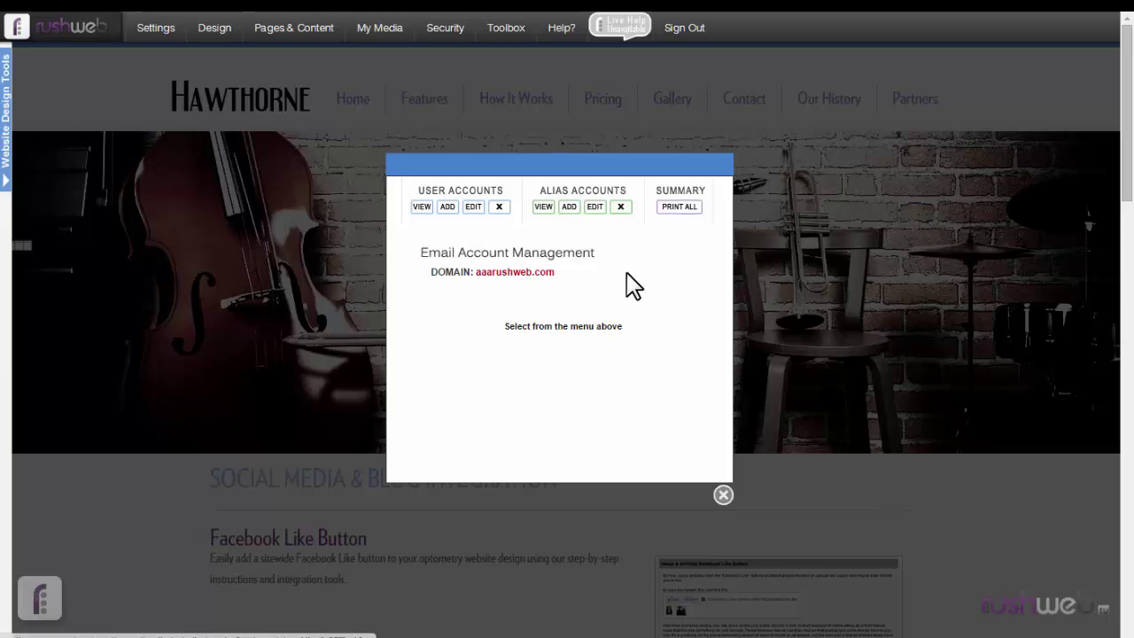
{"action": "left_click", "coordinate": [544, 209]}
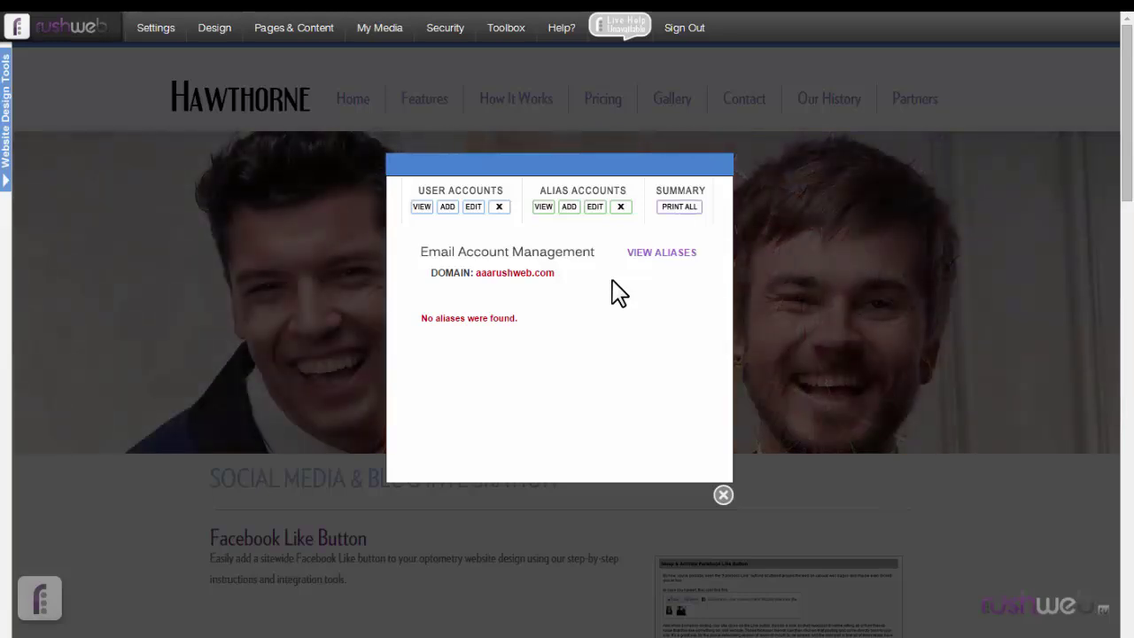
{"action": "left_click", "coordinate": [568, 207]}
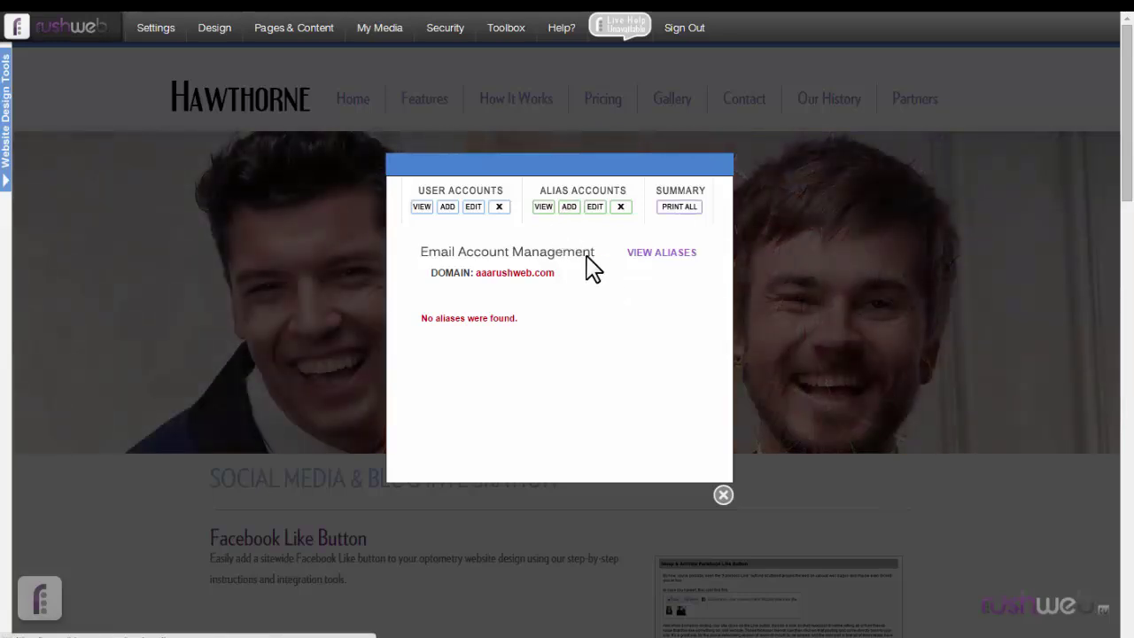
- Add an 'info' alias whose resolving email is an outside Gmail address
{"action": "left_click", "coordinate": [571, 304]}
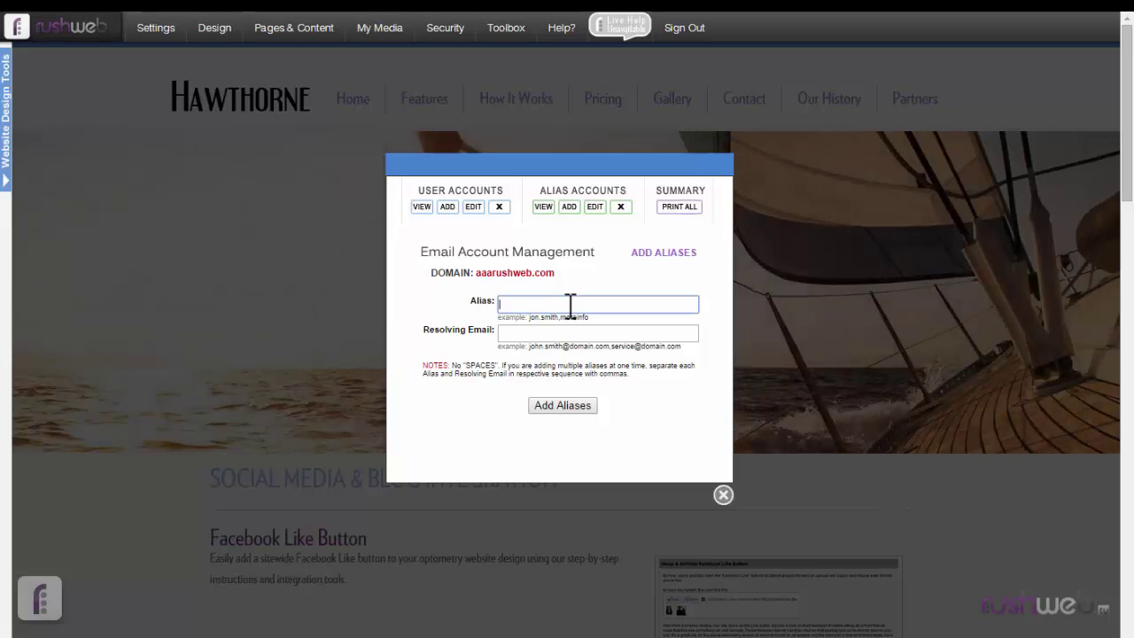
{"action": "type", "text": "info"}
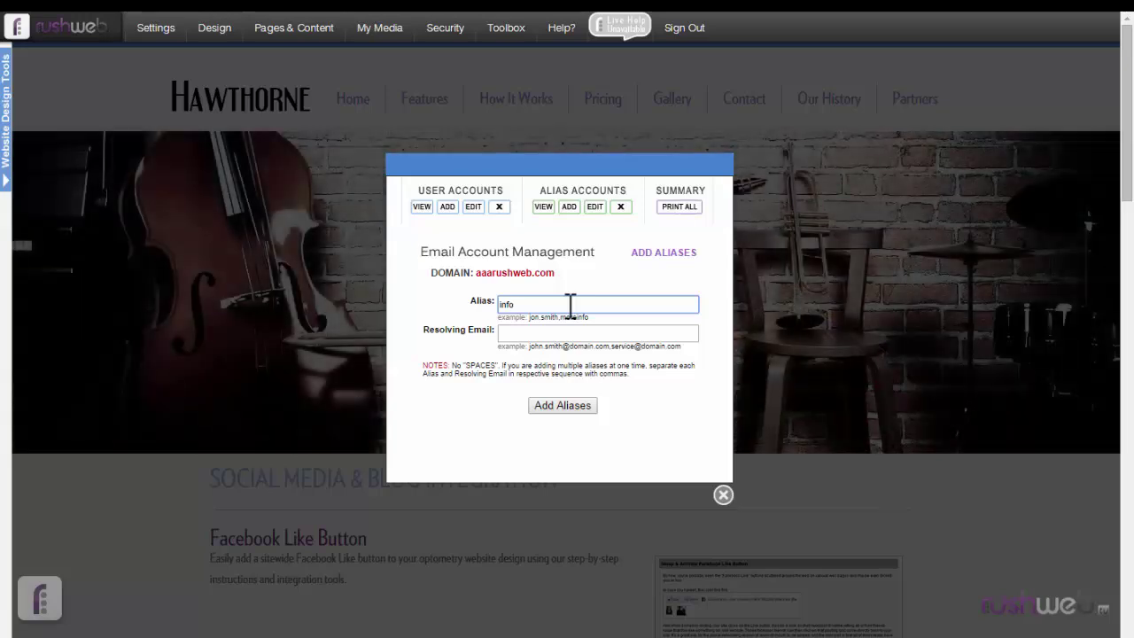
{"action": "left_click", "coordinate": [571, 334]}
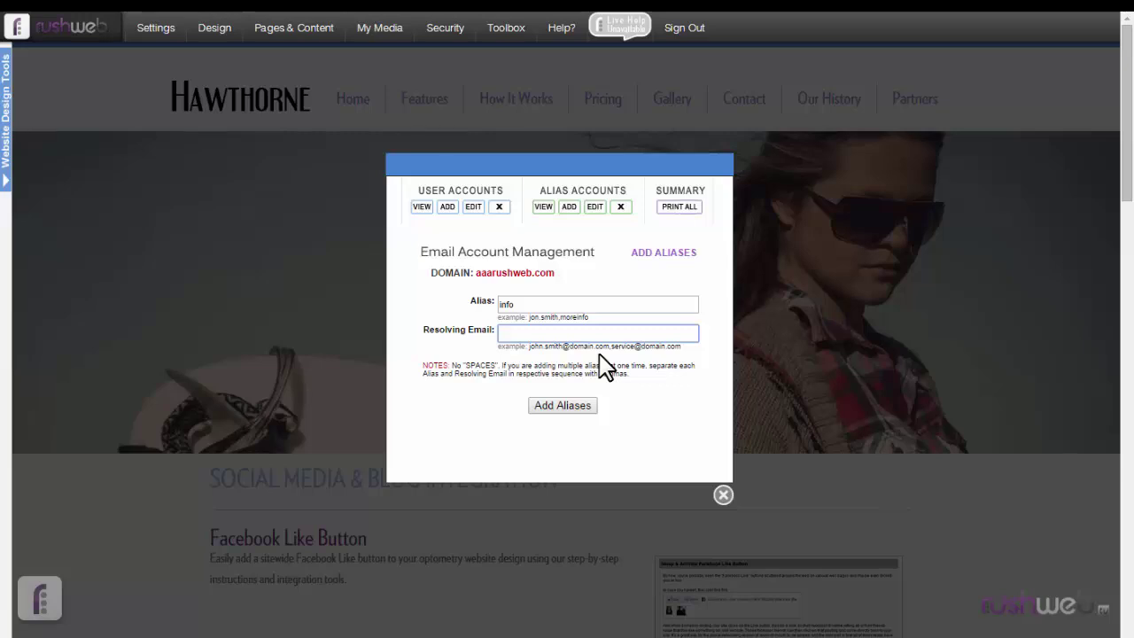
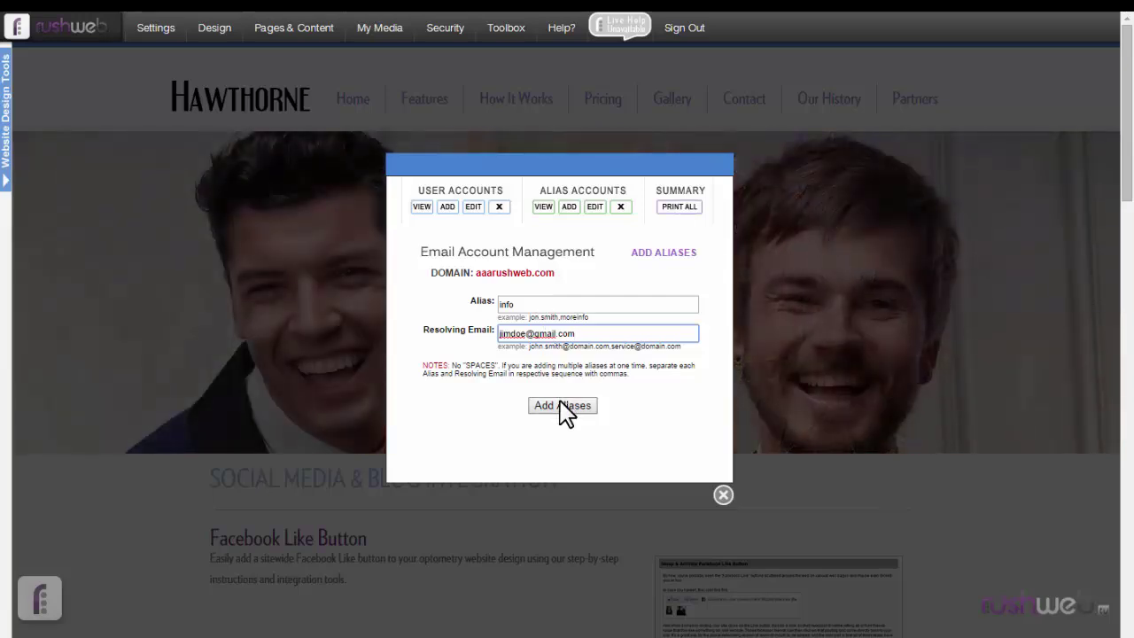
{"action": "left_click", "coordinate": [560, 403]}
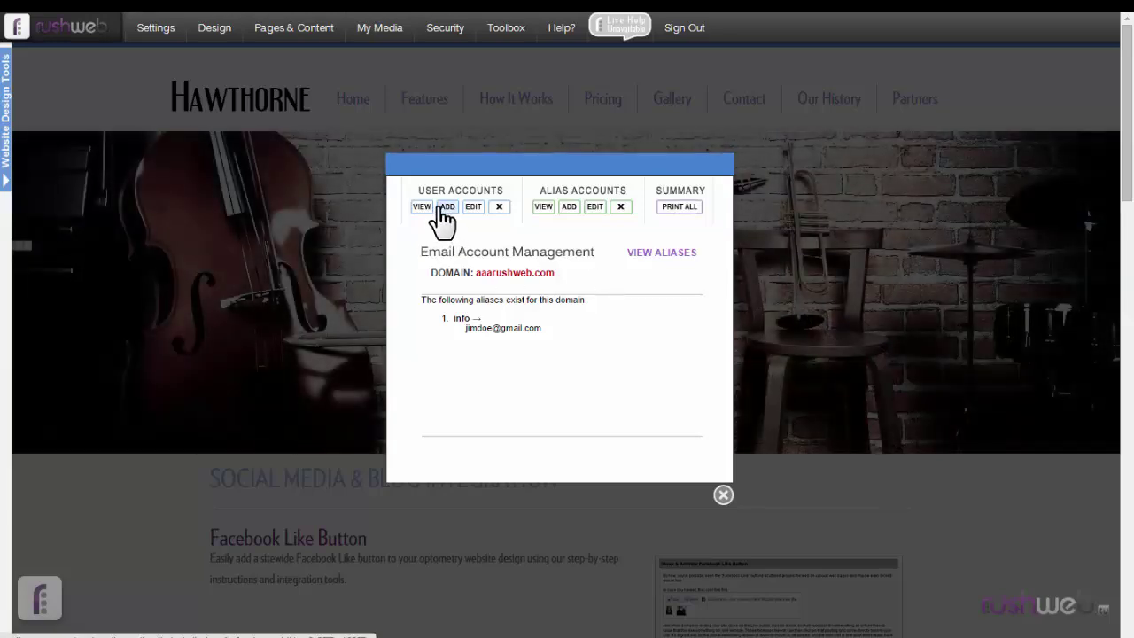
- View the domain's user mailboxes, then bring up a blank Add Aliases form
{"action": "left_click", "coordinate": [429, 211]}
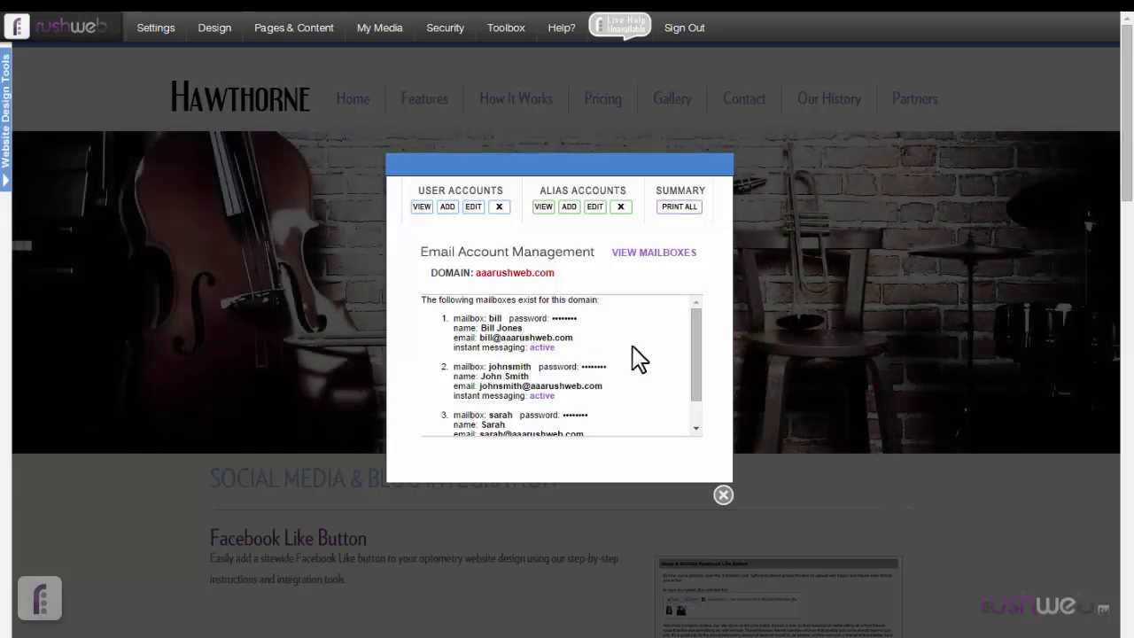
{"action": "left_click", "coordinate": [569, 207]}
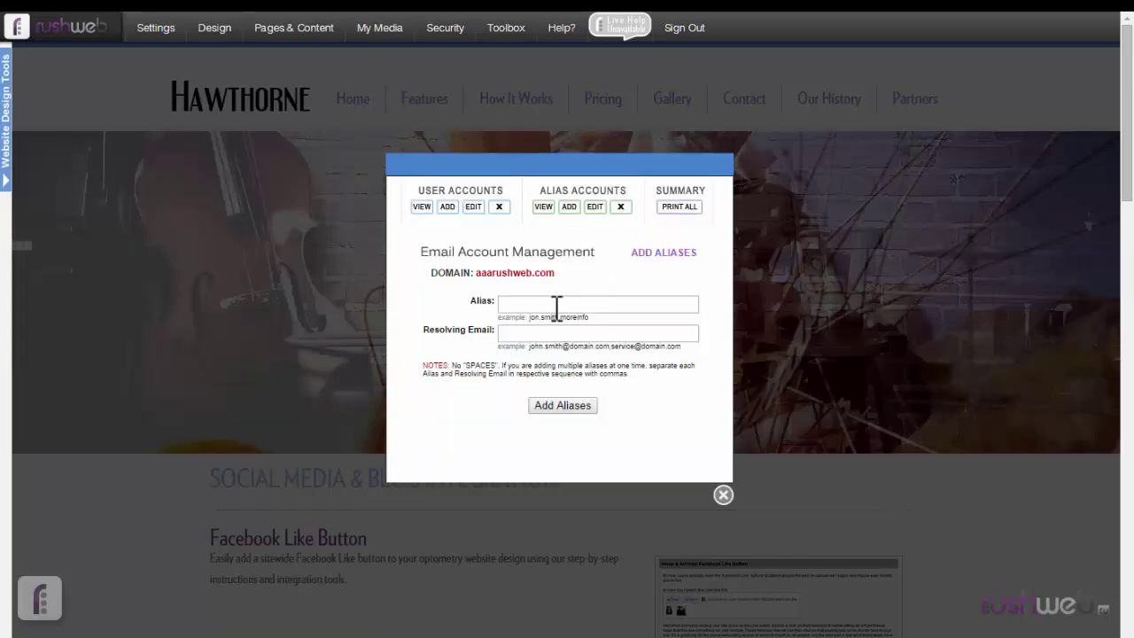
- Add a 'billing' alias resolving to a bill mailbox on the site's own domain
{"action": "left_click", "coordinate": [556, 304]}
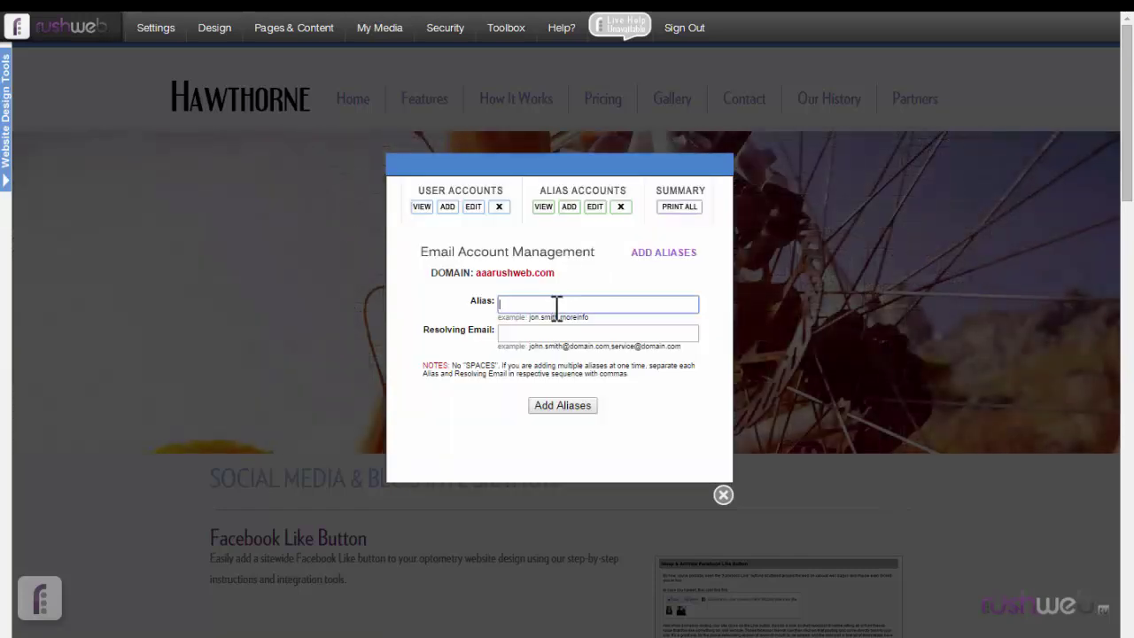
{"action": "type", "text": "billing"}
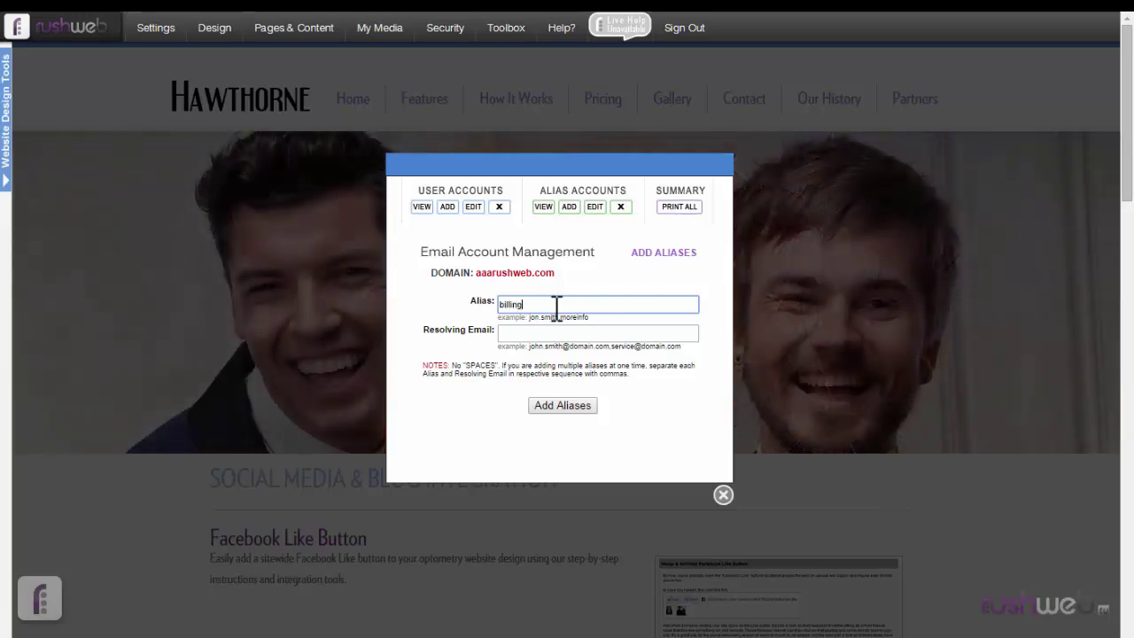
{"action": "left_click", "coordinate": [560, 333]}
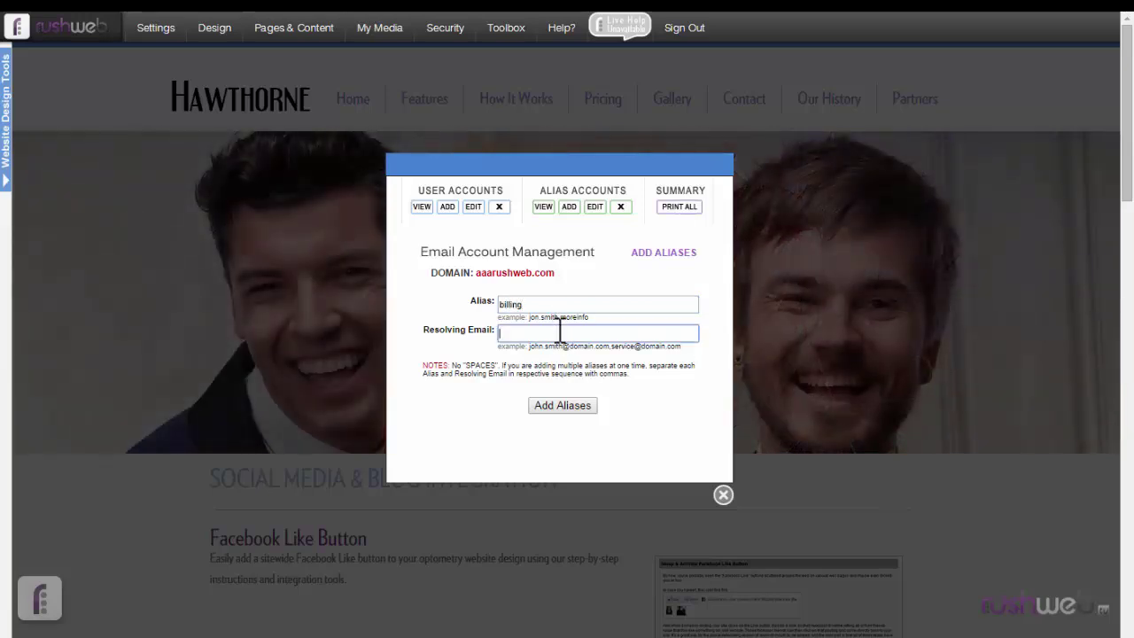
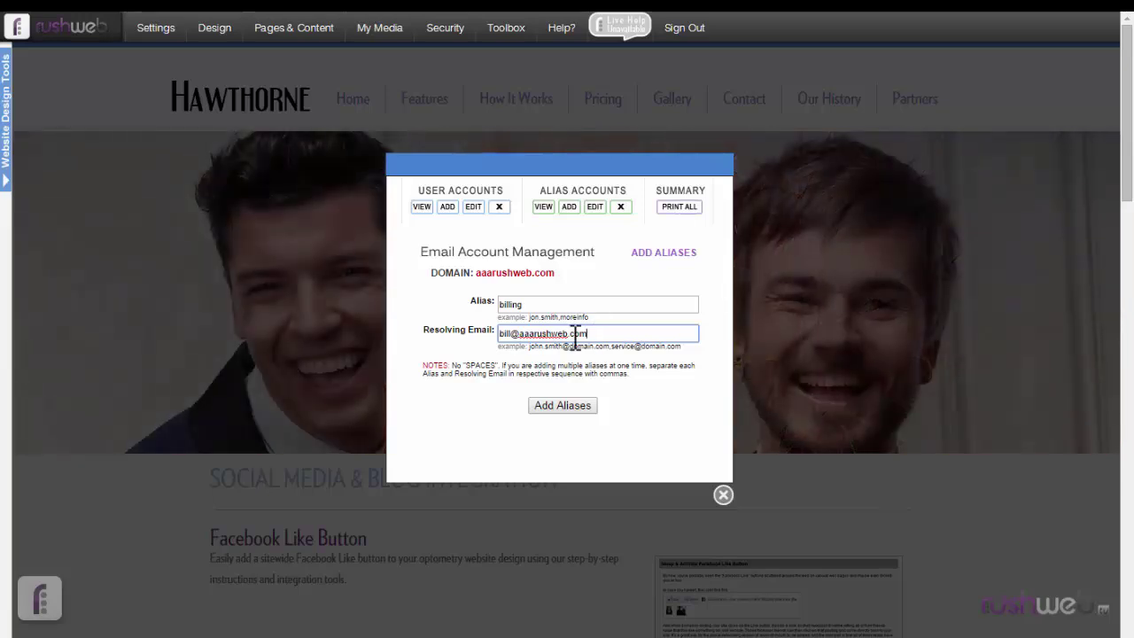
{"action": "left_click_drag", "start_coordinate": [513, 334], "coordinate": [623, 331]}
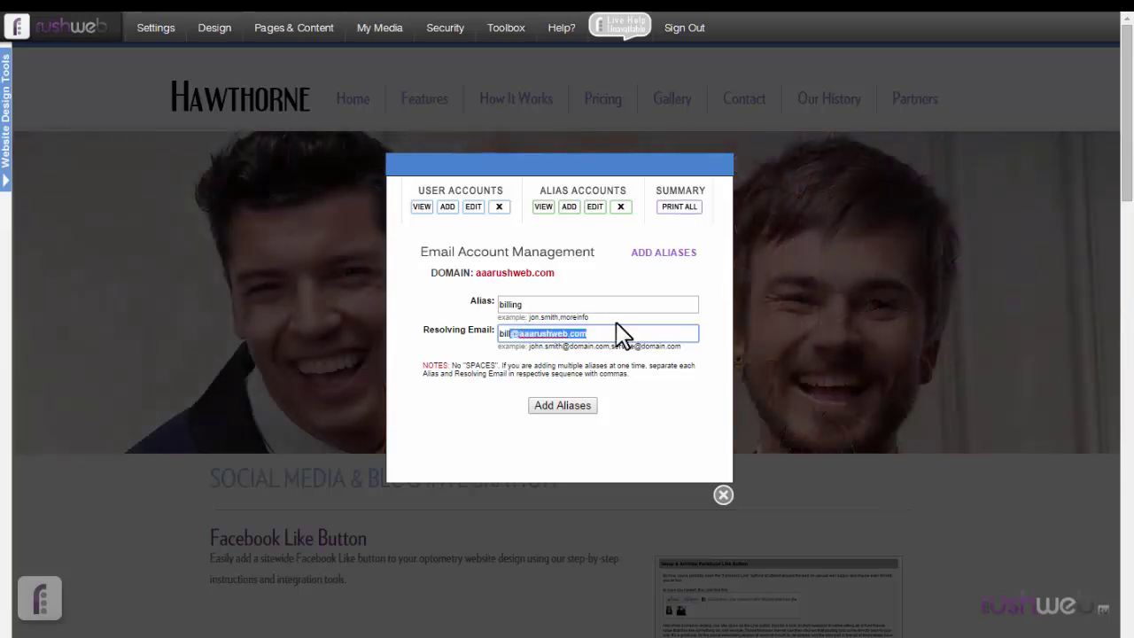
{"action": "left_click", "coordinate": [618, 329]}
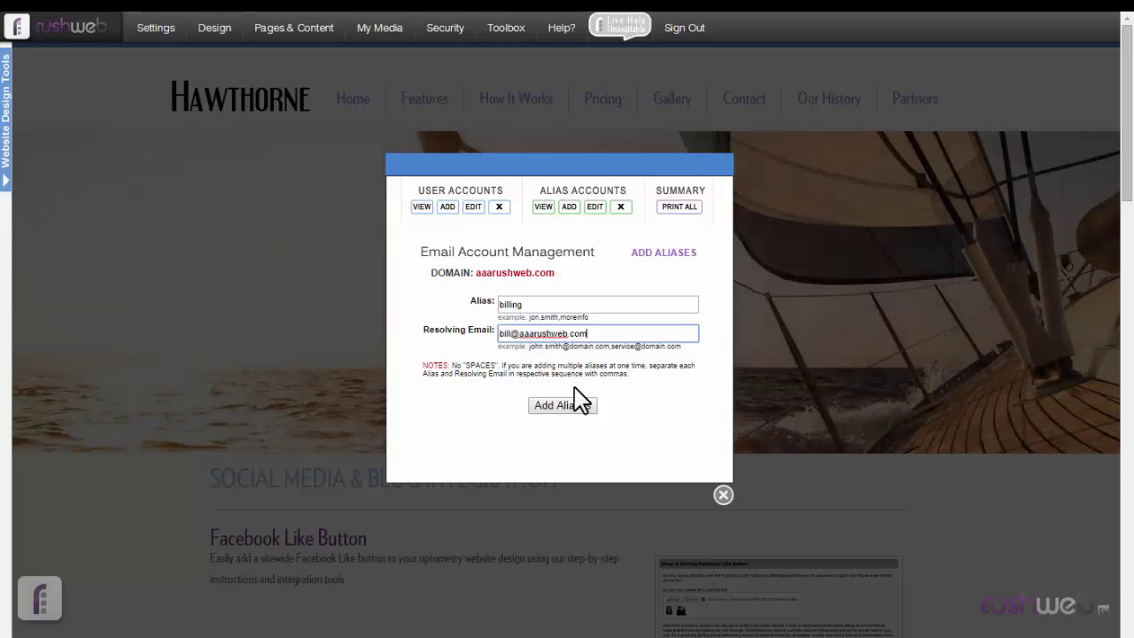
{"action": "left_click", "coordinate": [568, 405]}
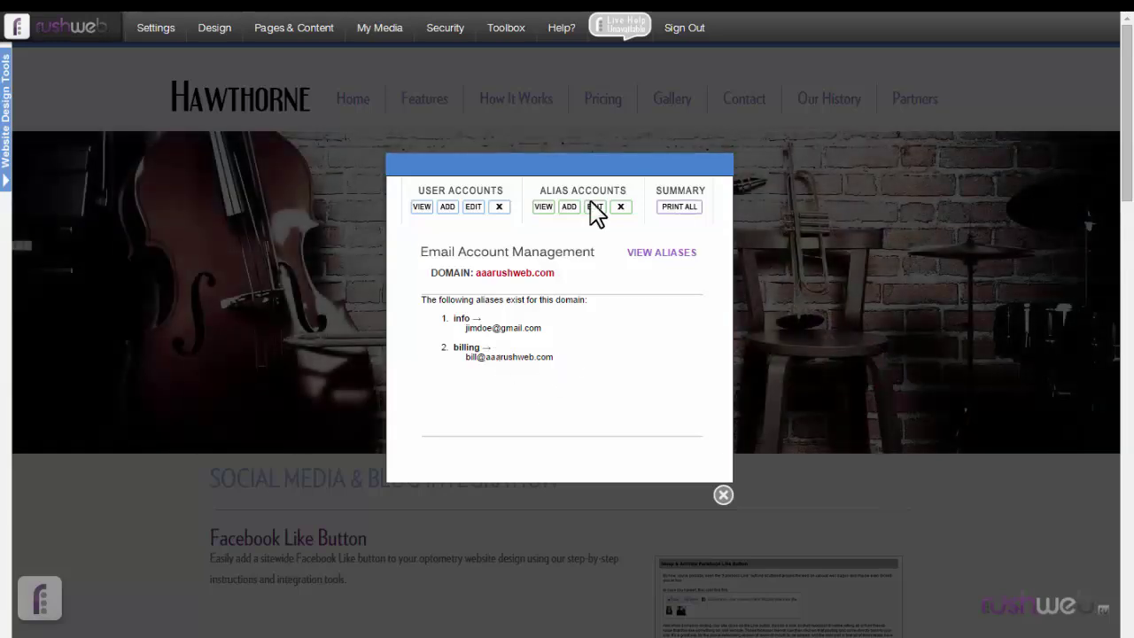
- Modify the billing alias to also resolve to a second on-domain mailbox address, and save
{"action": "left_click", "coordinate": [594, 209]}
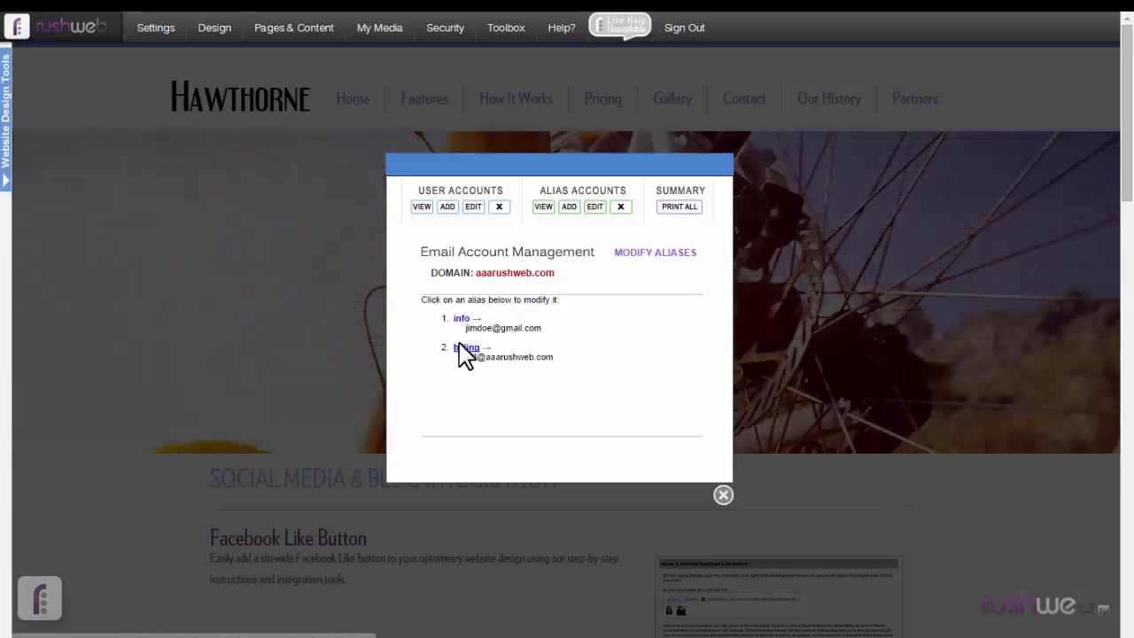
{"action": "left_click", "coordinate": [461, 345]}
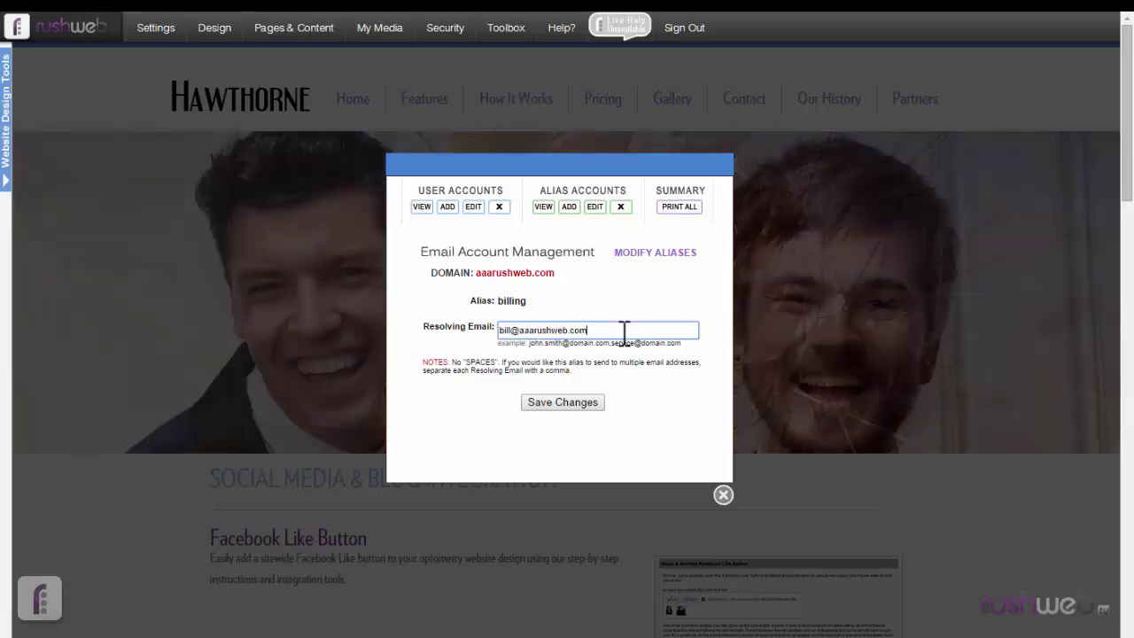
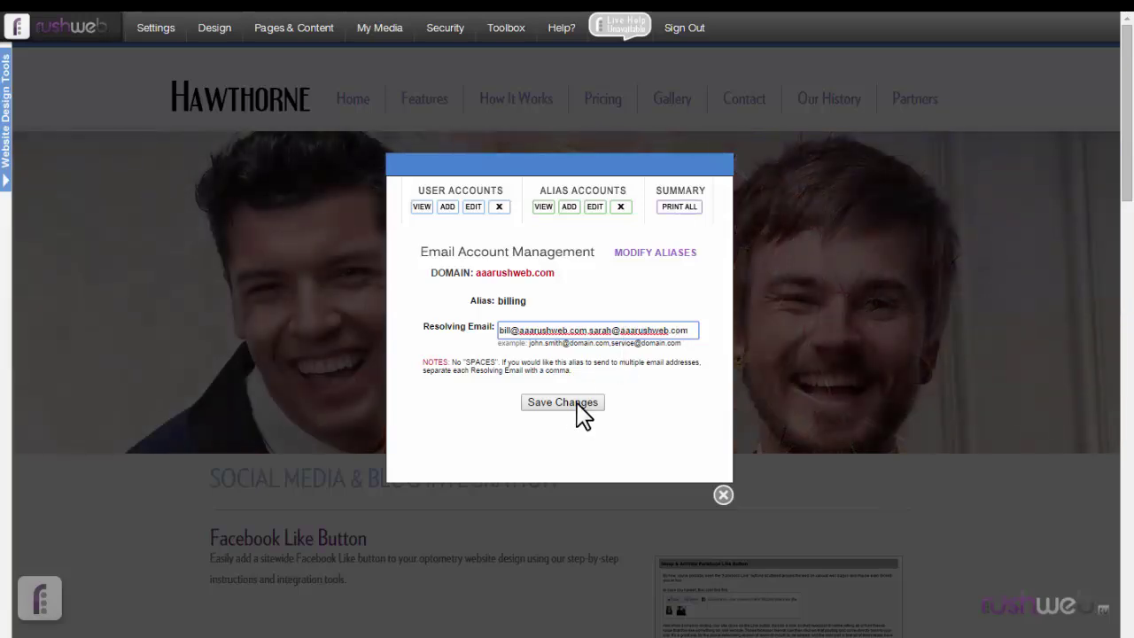
{"action": "left_click", "coordinate": [576, 407]}
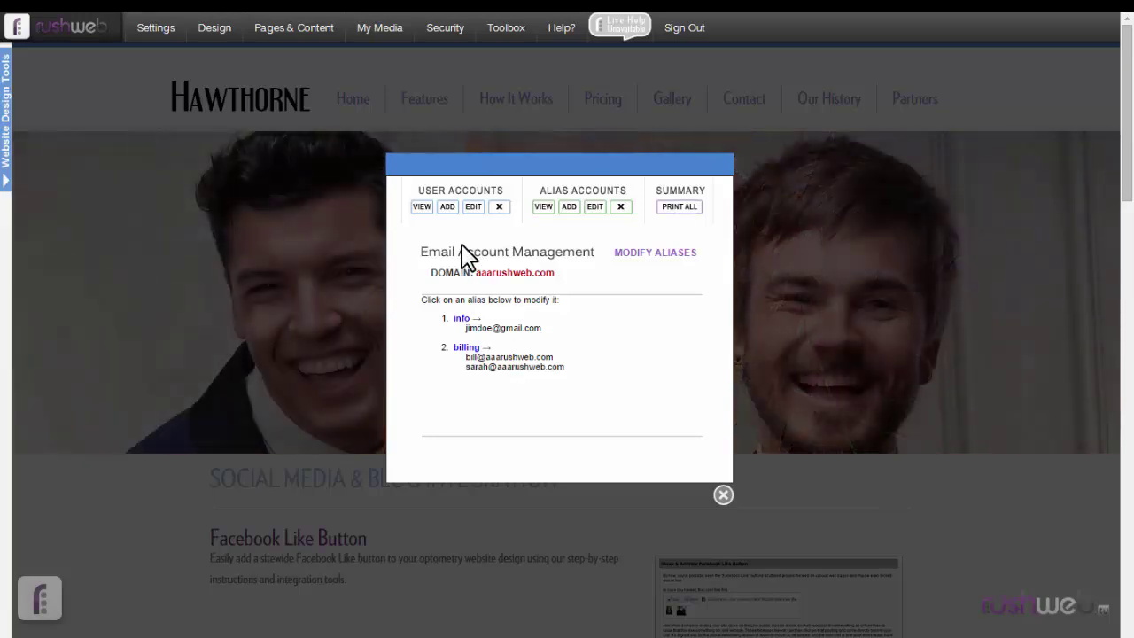
- Edit the second user mailbox and bring up its 'change this mailbox address' form
{"action": "left_click", "coordinate": [422, 206]}
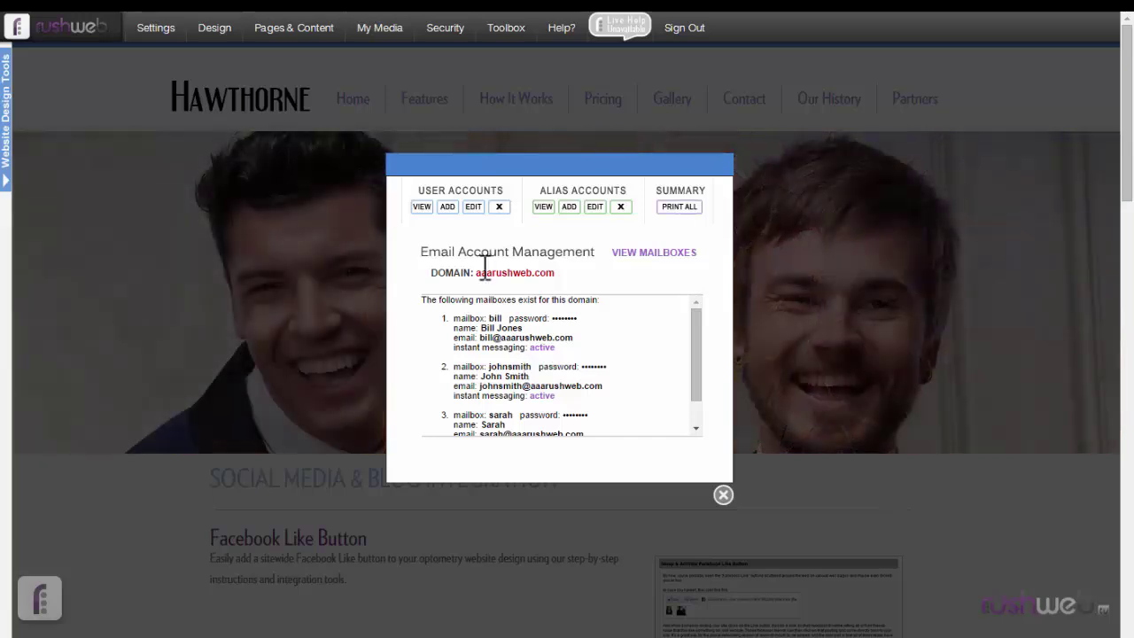
{"action": "left_click", "coordinate": [468, 211]}
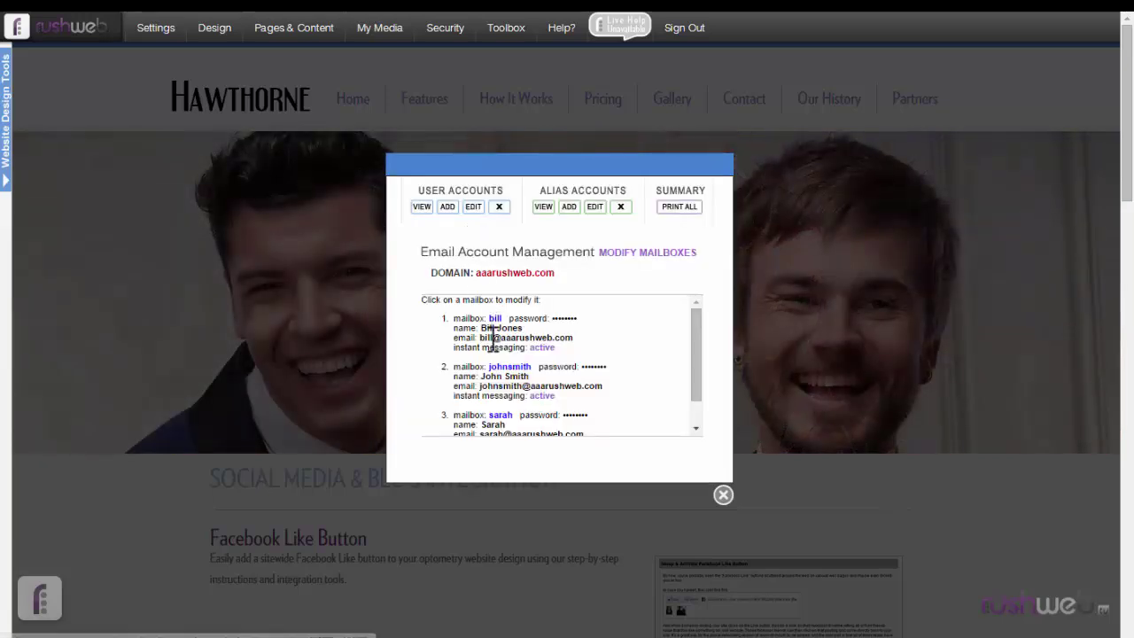
{"action": "left_click", "coordinate": [506, 367]}
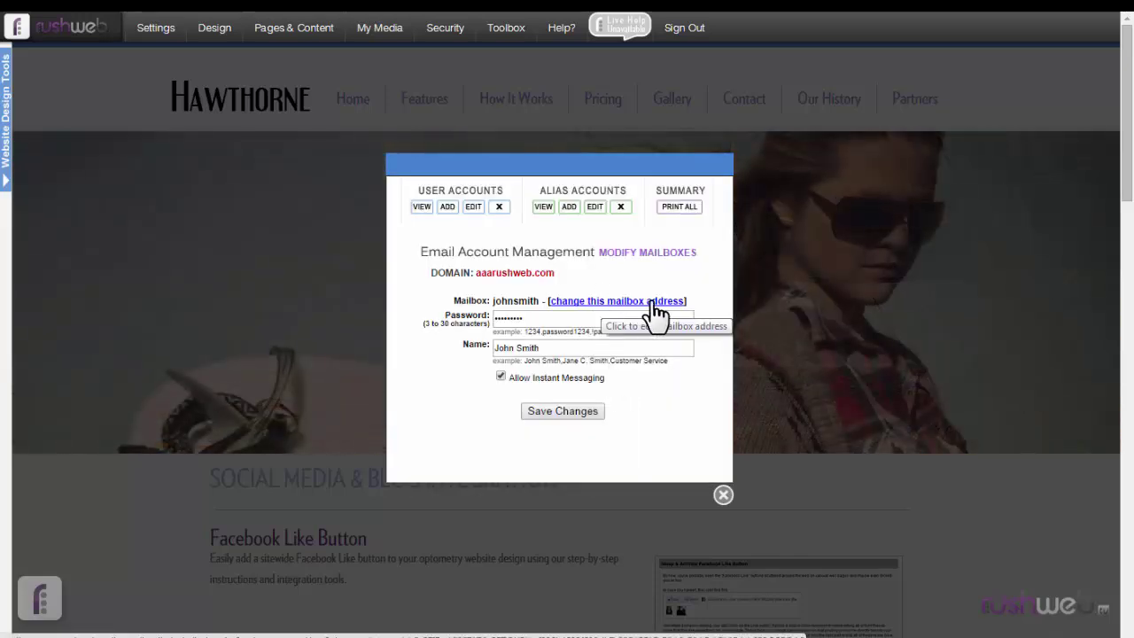
{"action": "left_click", "coordinate": [642, 301]}
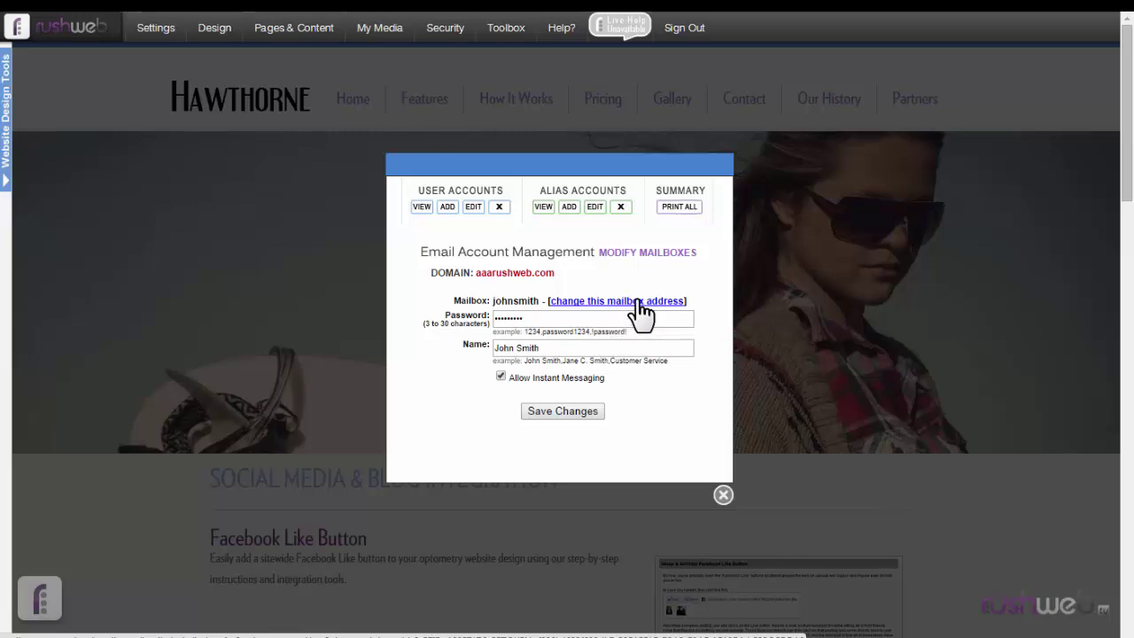
{"action": "left_click", "coordinate": [607, 101]}
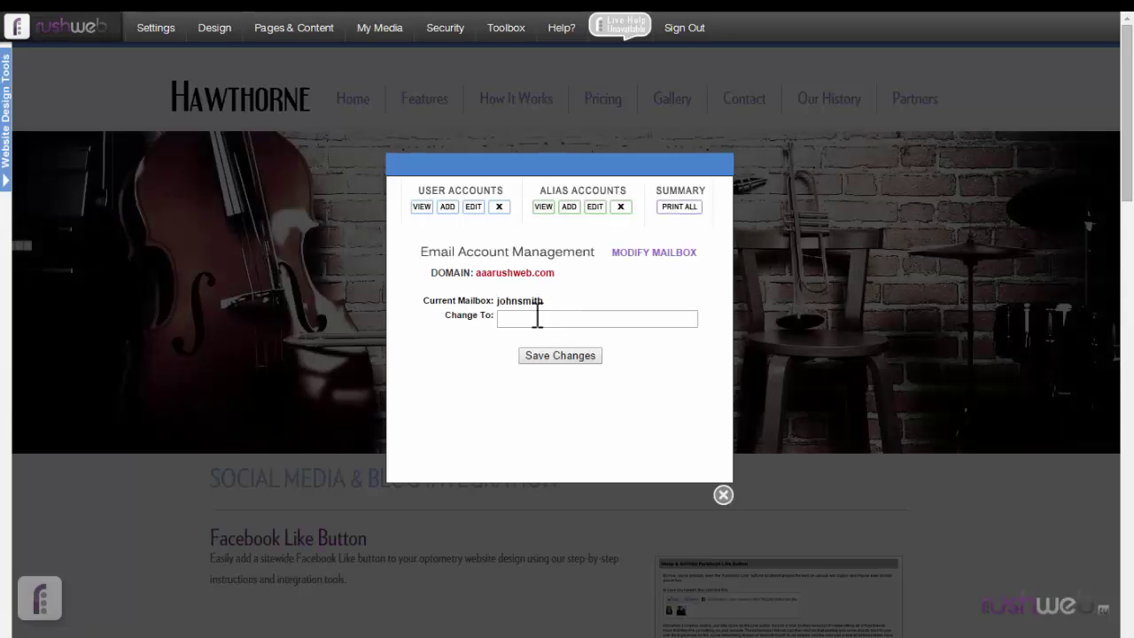
- Enter the mailbox's new name in Change To, then bring up a blank Add Aliases form
{"action": "left_click", "coordinate": [540, 318]}
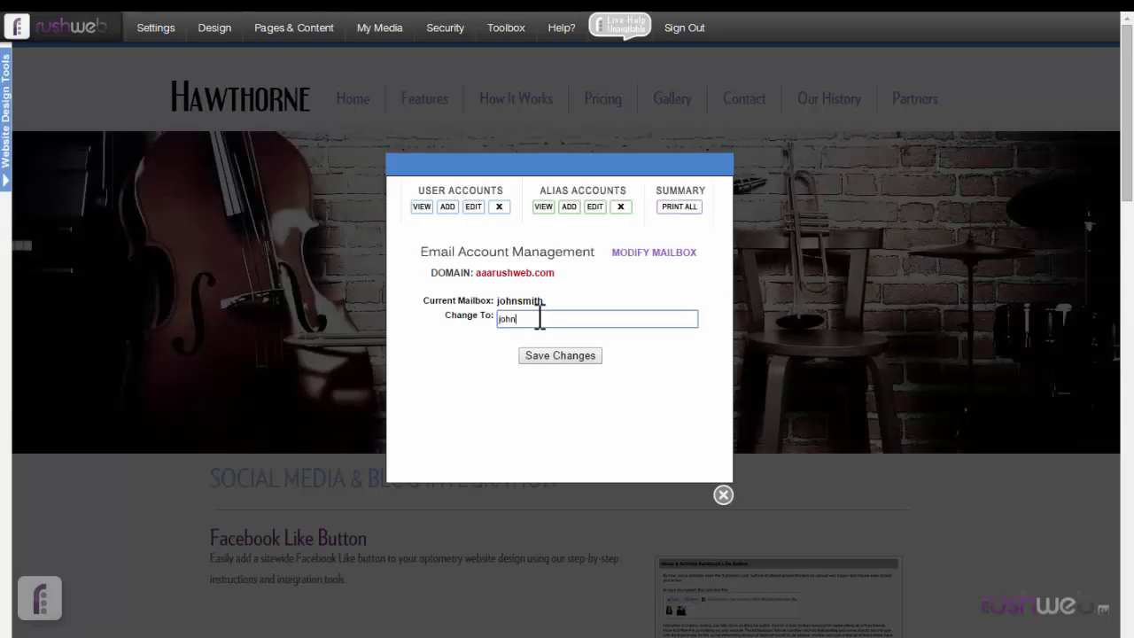
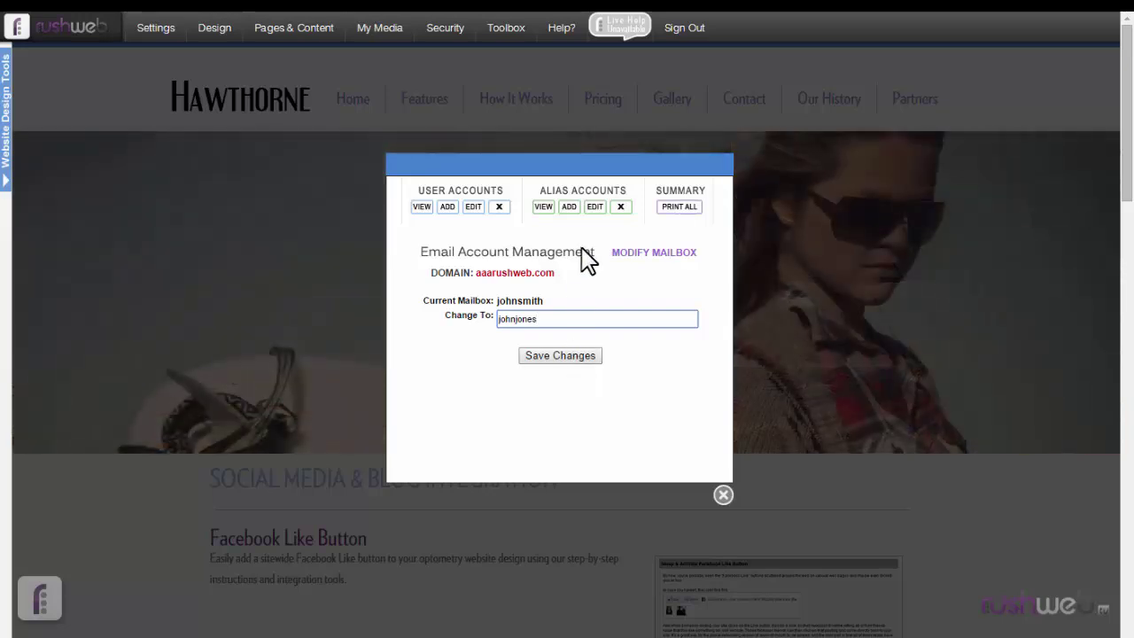
{"action": "left_click", "coordinate": [570, 209]}
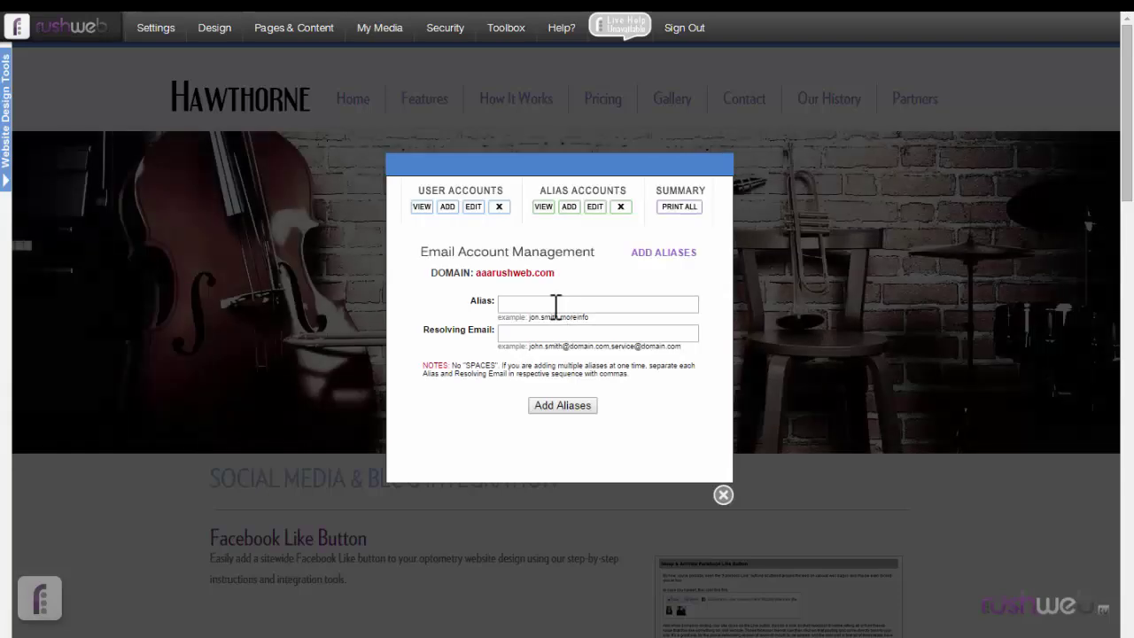
- Fill in an alias with the mailbox's old name, resolving to the renamed mailbox's address
{"action": "left_click", "coordinate": [556, 303]}
{"action": "type", "text": "john"}
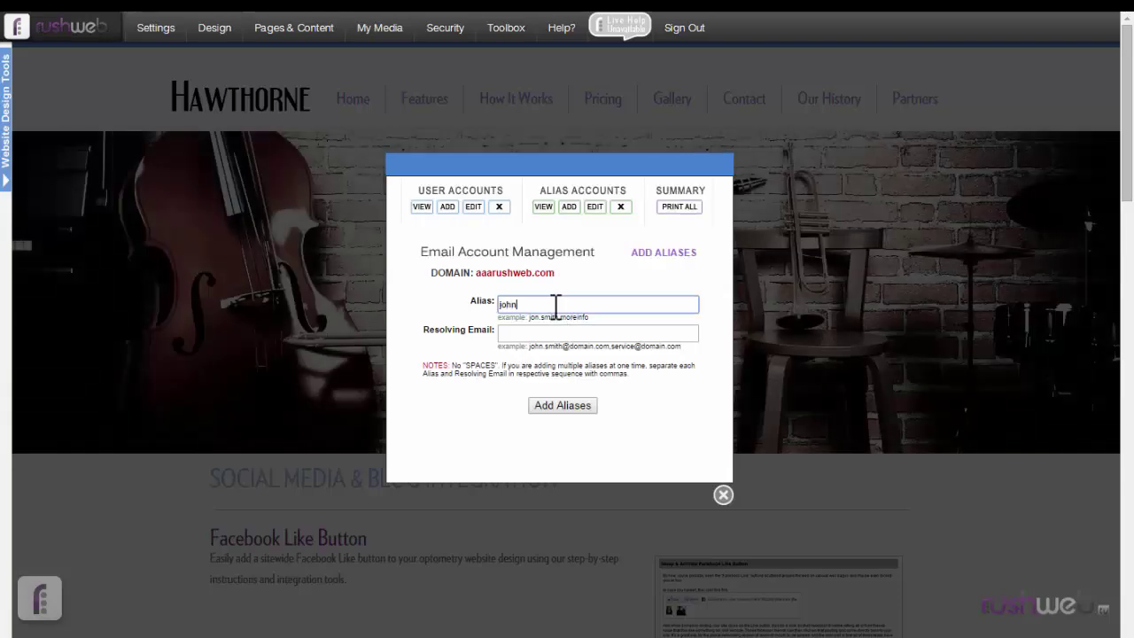
{"action": "type", "text": "smith"}
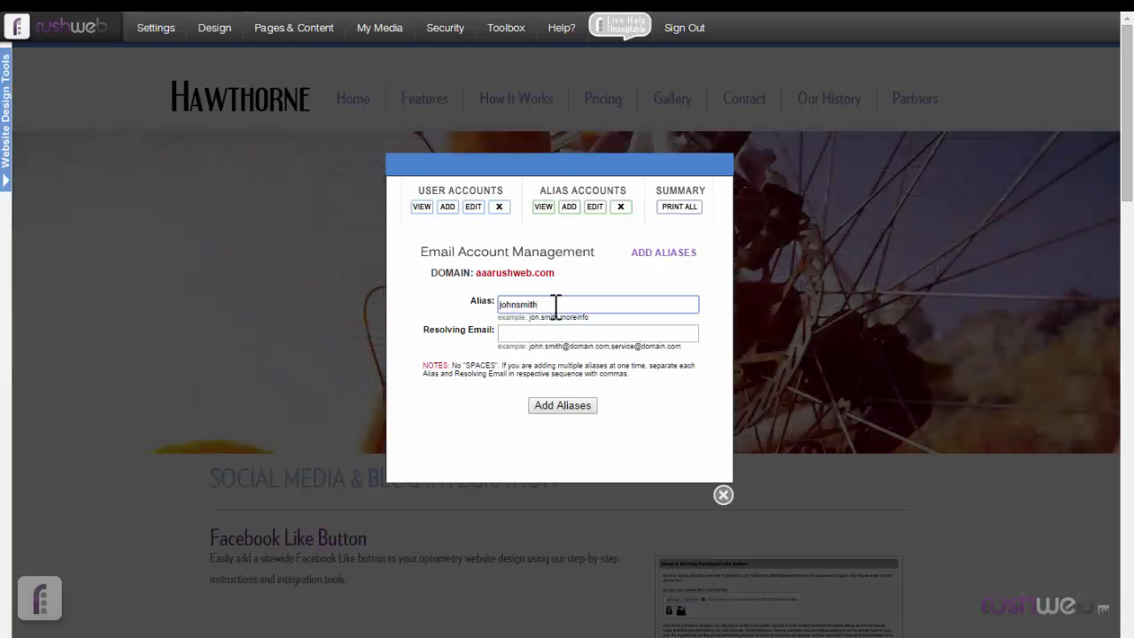
{"action": "left_click", "coordinate": [557, 333]}
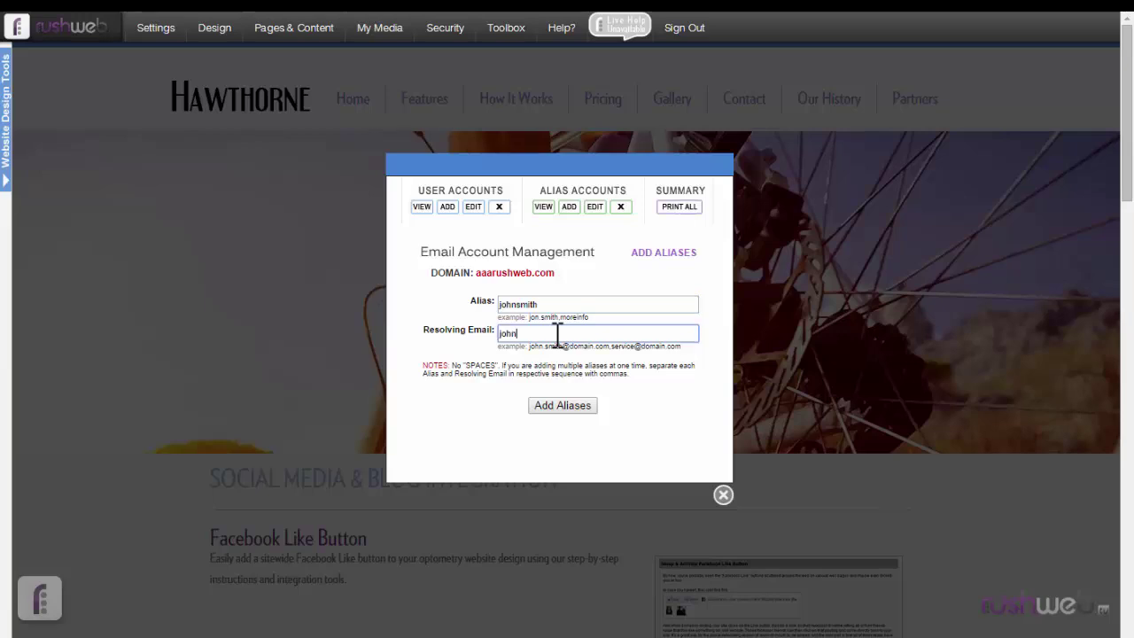
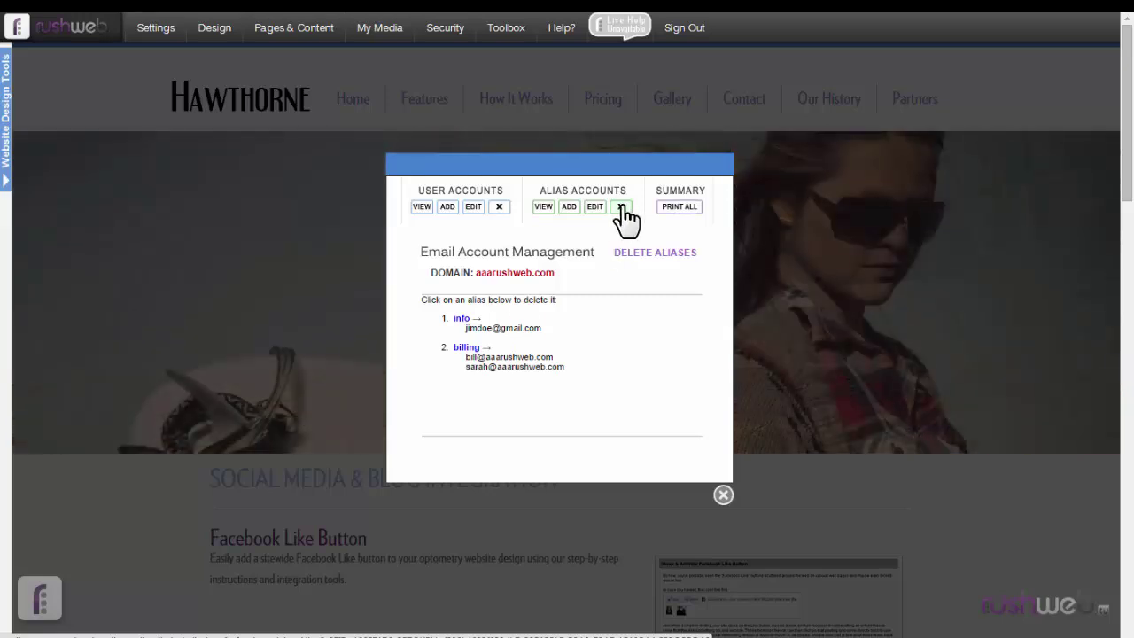
- Delete the info and billing aliases, confirming each deletion with OK
{"action": "left_click", "coordinate": [461, 318]}
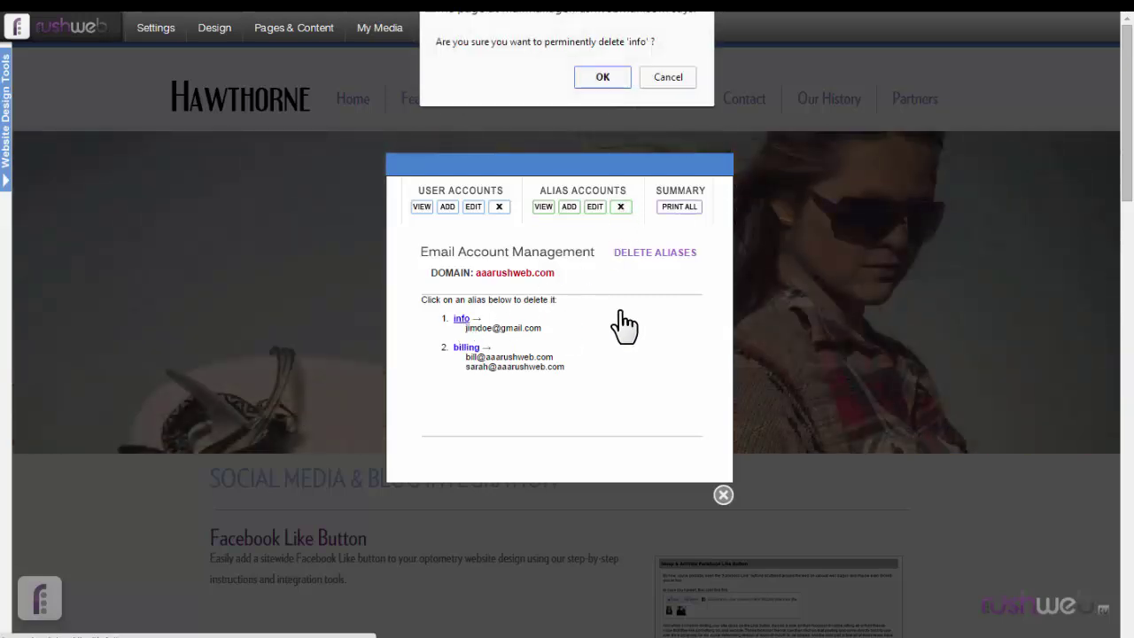
{"action": "left_click", "coordinate": [609, 78]}
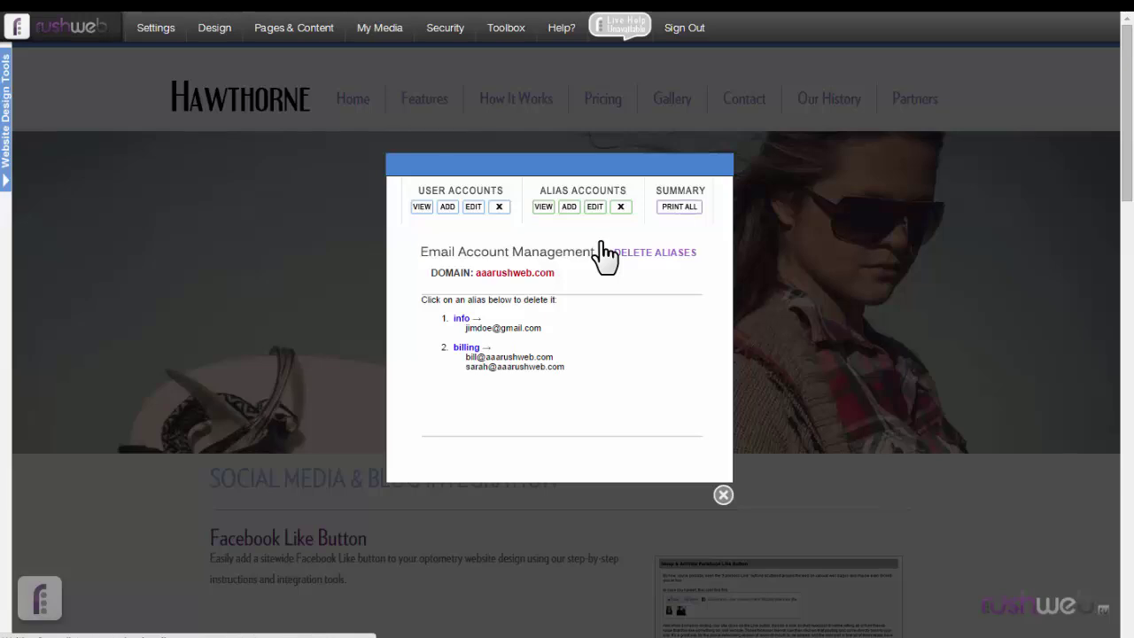
{"action": "left_click", "coordinate": [466, 319]}
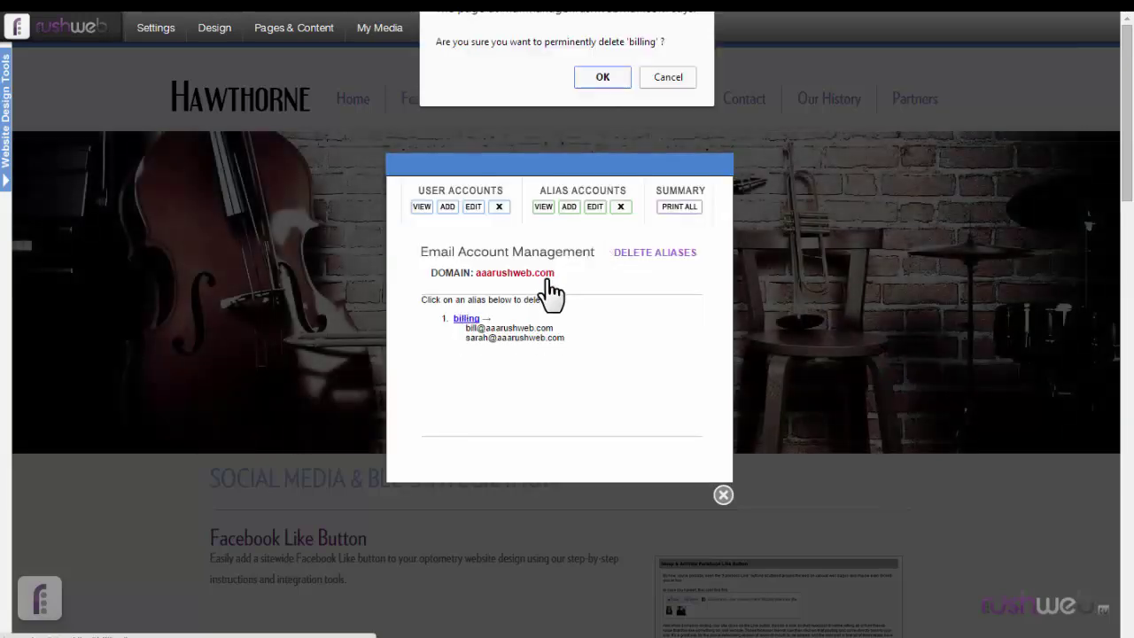
{"action": "left_click", "coordinate": [600, 79]}
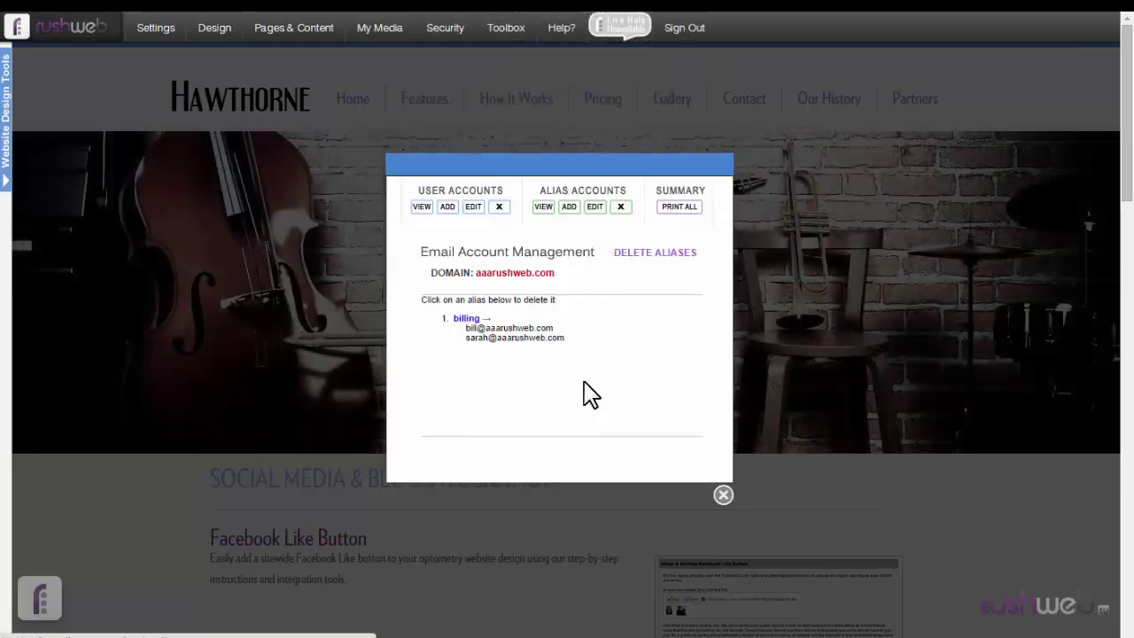